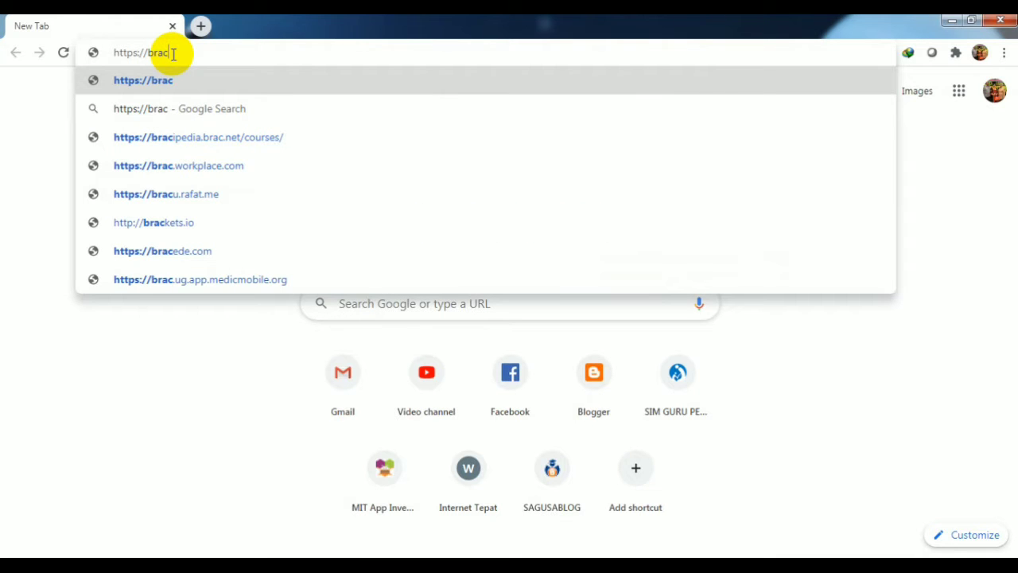
Open the brackets.io website and download the Brackets 1.14.2 installer to the Downloads\Programs folder
left_click(123, 224)
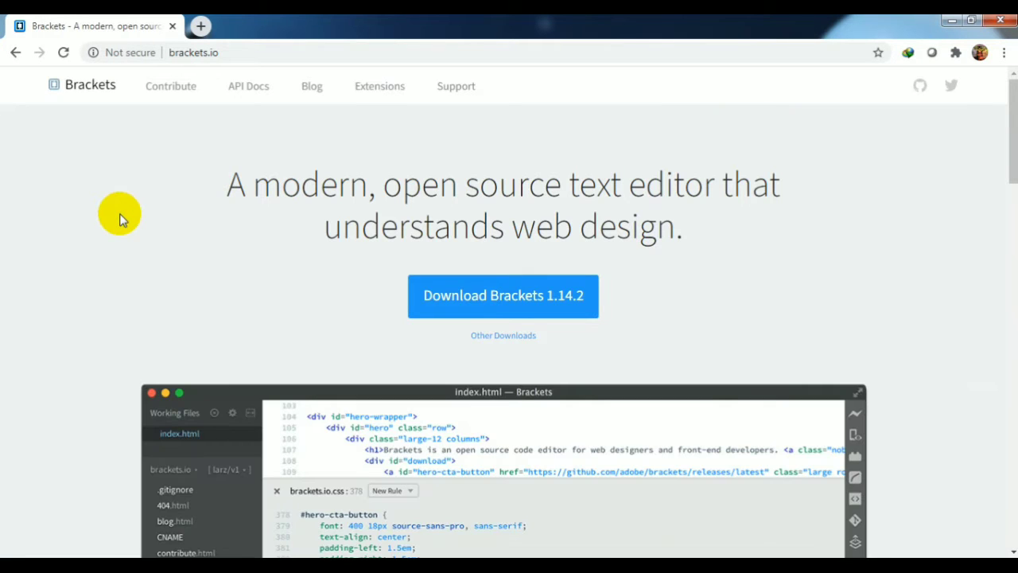
left_click(566, 302)
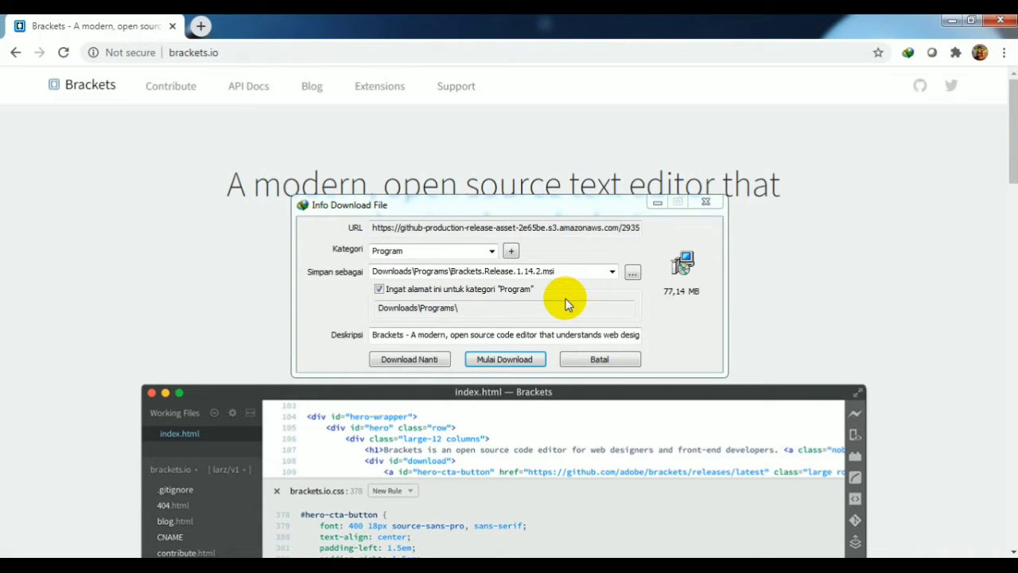
left_click(522, 362)
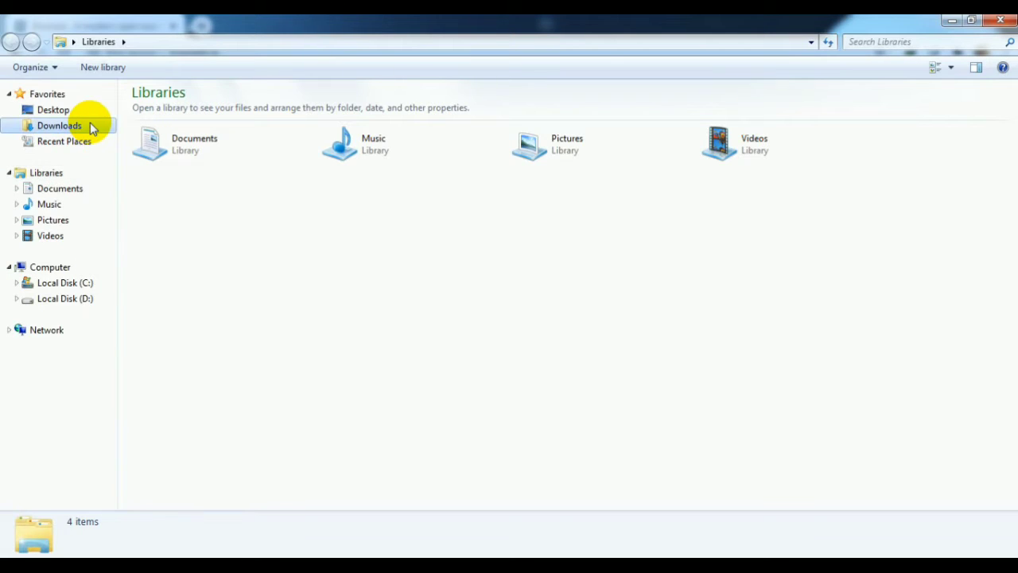
In Windows Explorer, go to the Programs folder inside Downloads and run the Brackets.Release.1.14.2 installer
left_click(91, 125)
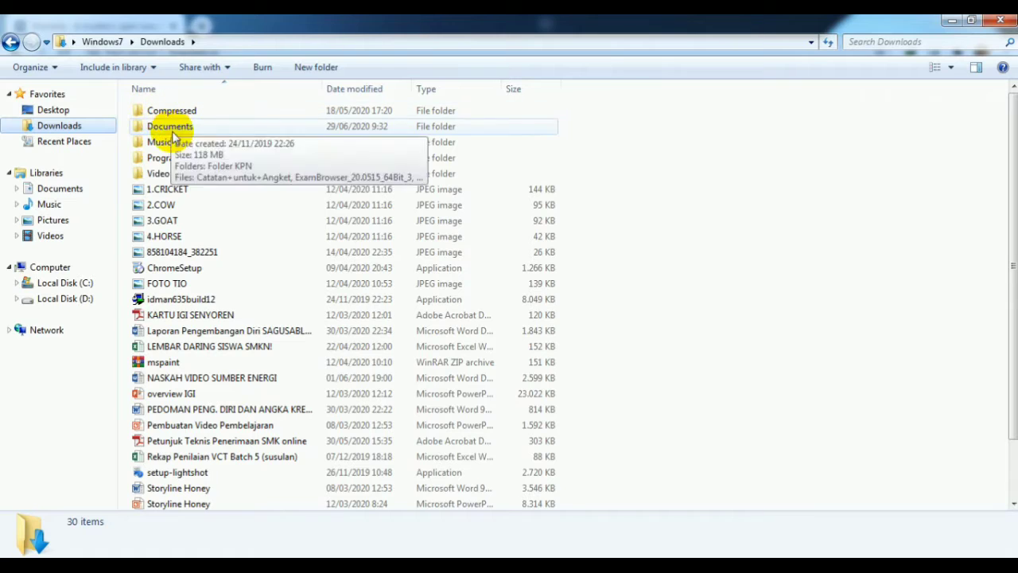
double_click(170, 158)
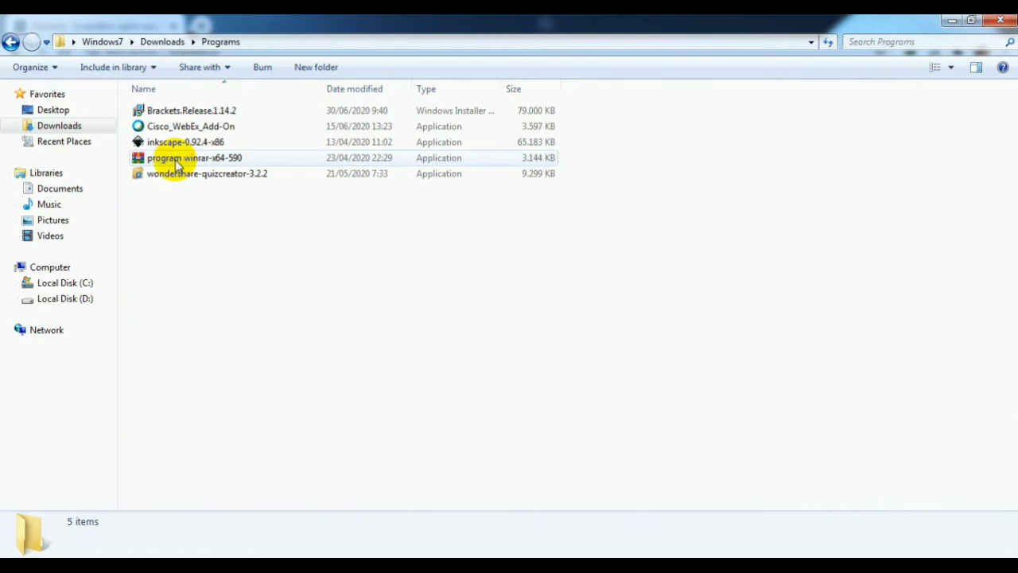
left_click(176, 112)
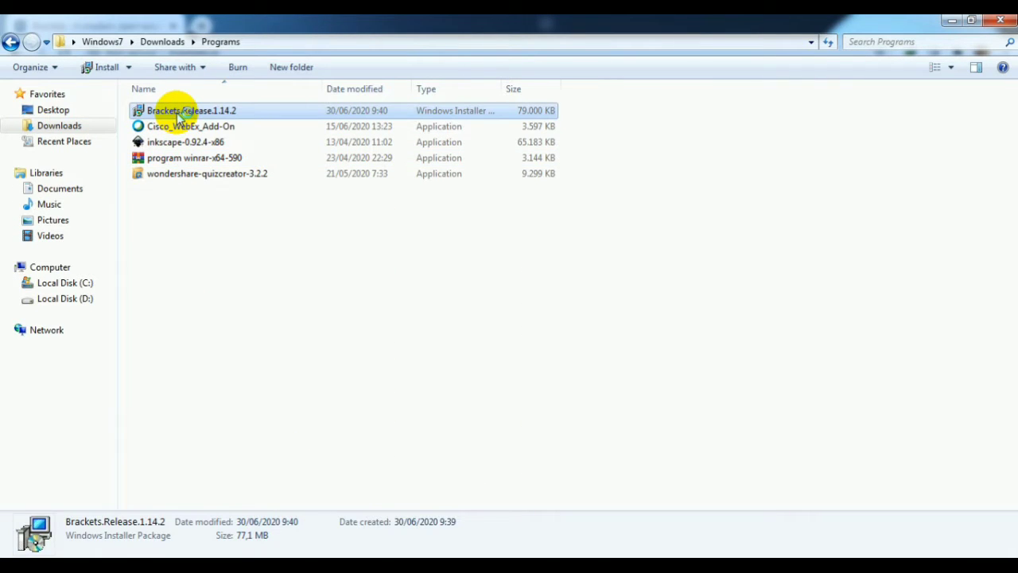
double_click(179, 113)
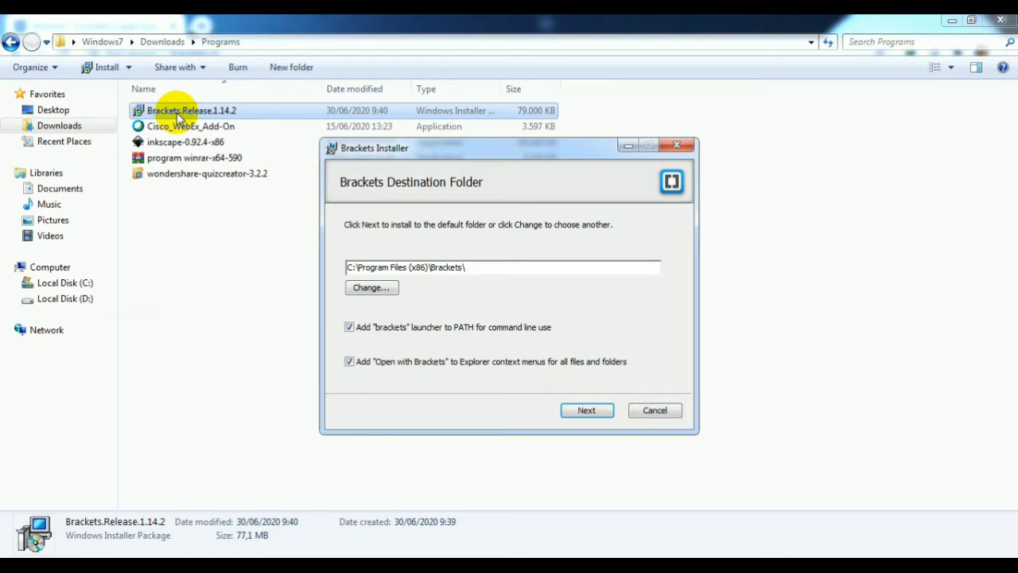
Change the installation destination to a folder on Local Disk (D:) named with the person's full name
left_click(368, 288)
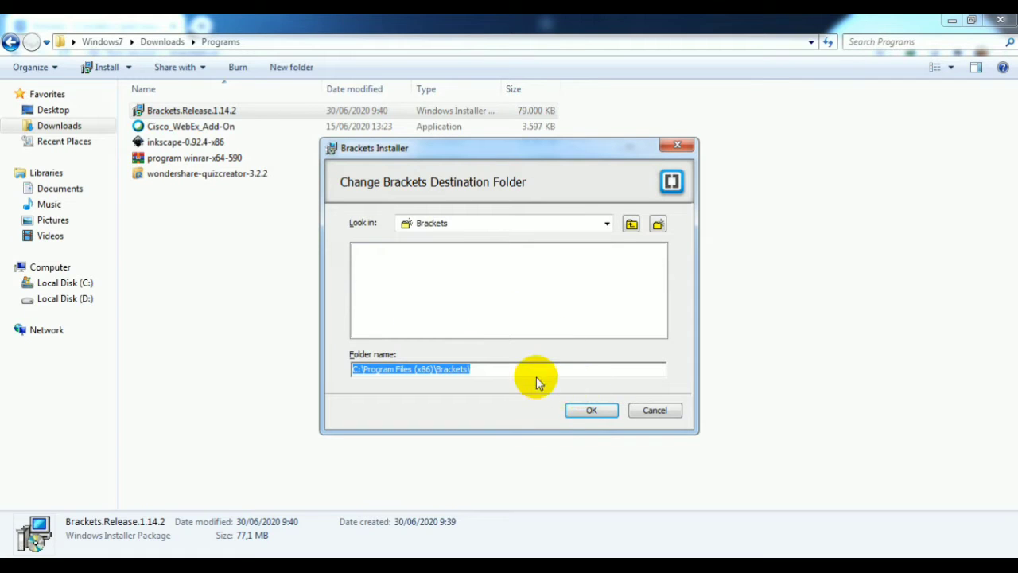
left_click(607, 223)
left_click(475, 280)
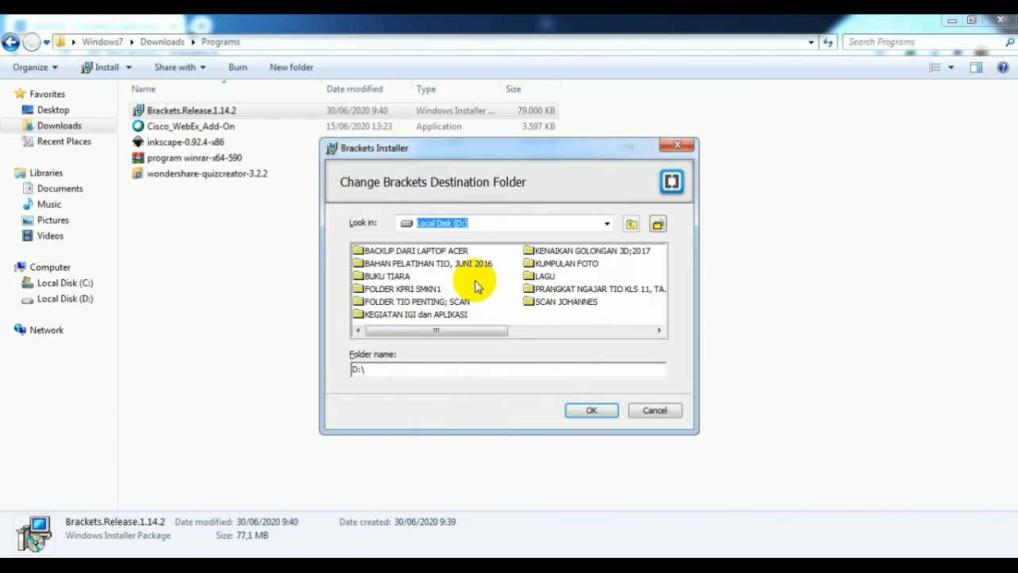
type("TIO MANNA SIBARANI")
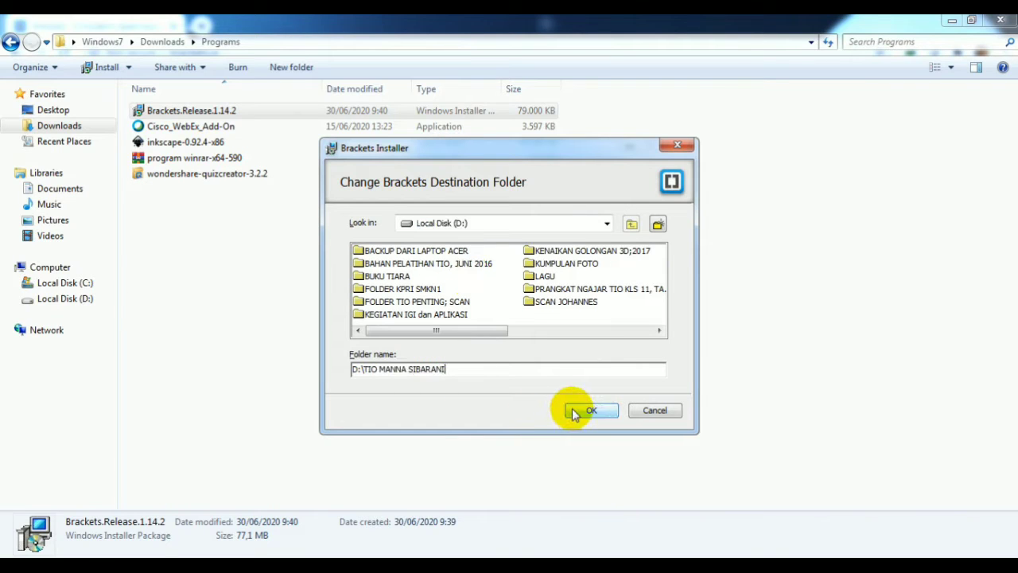
left_click(575, 408)
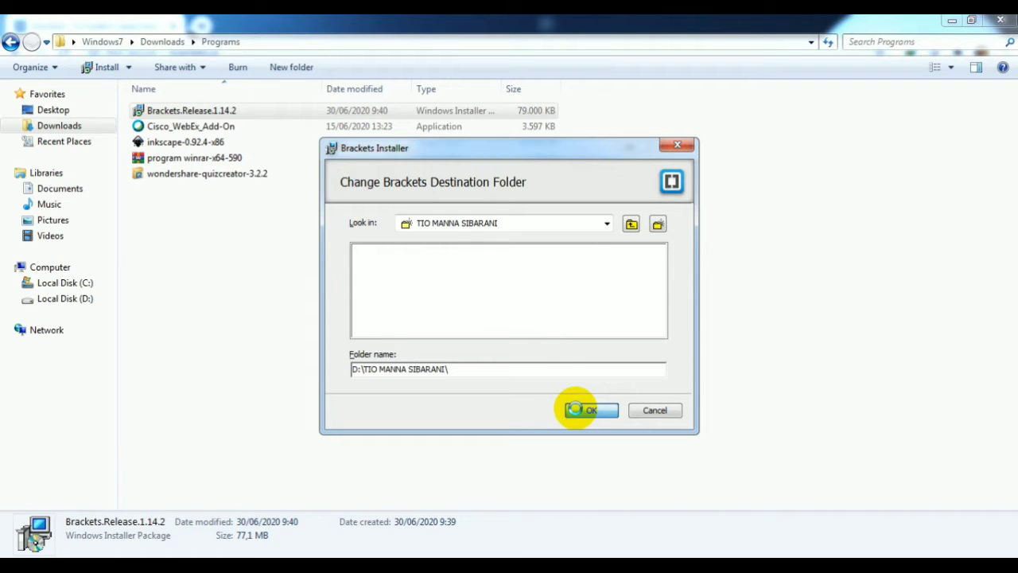
left_click(576, 410)
Accept the destination folder settings, install Brackets and finish the installer
left_click(586, 411)
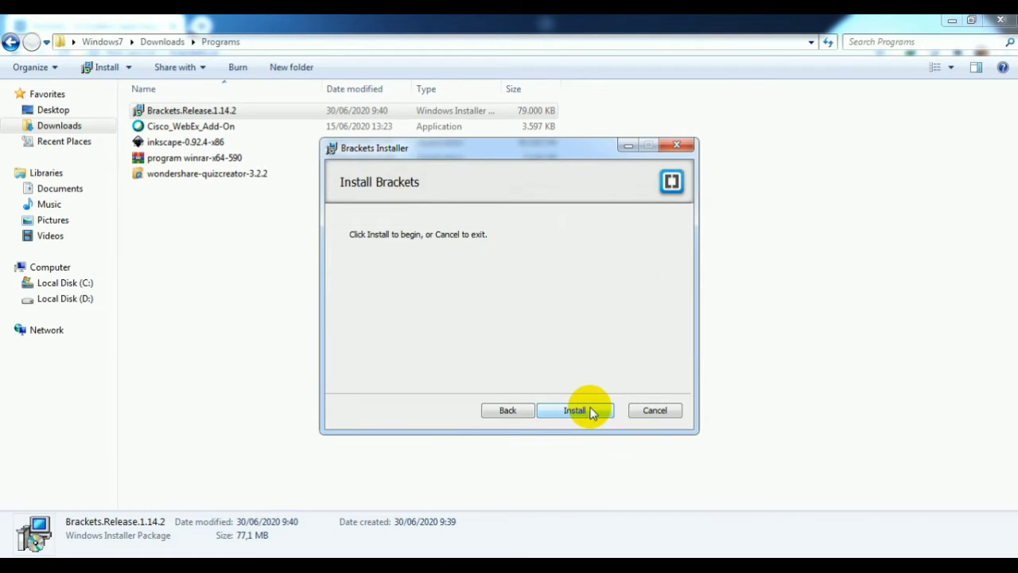
left_click(588, 412)
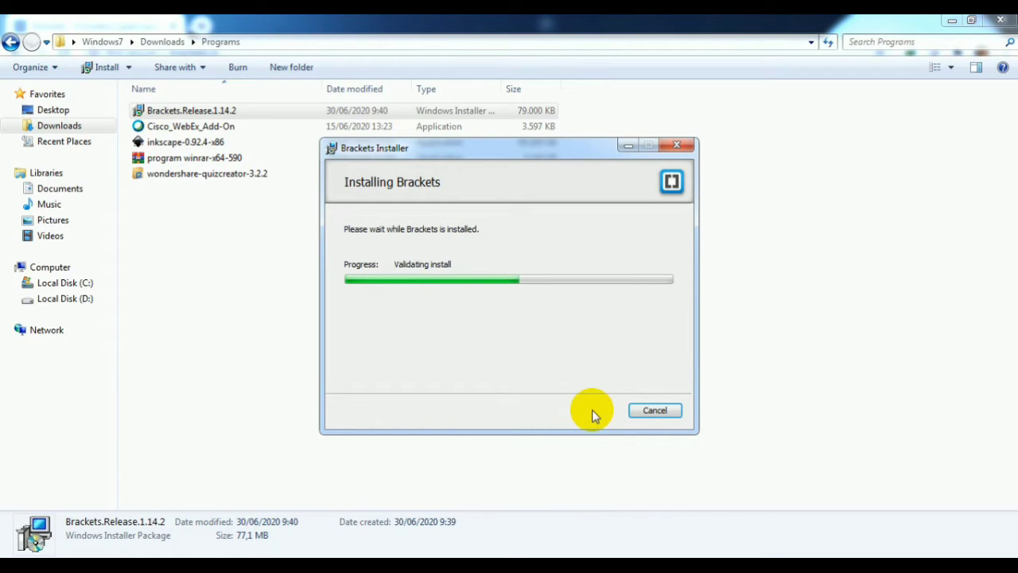
left_click(657, 408)
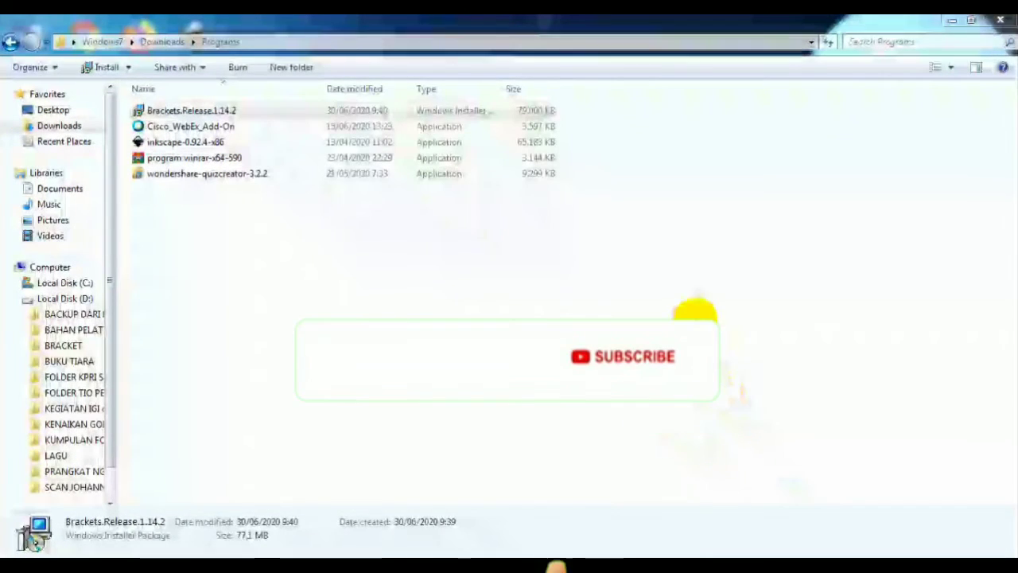
Close the Programs folder window and launch the newly installed Brackets editor
left_click(1001, 24)
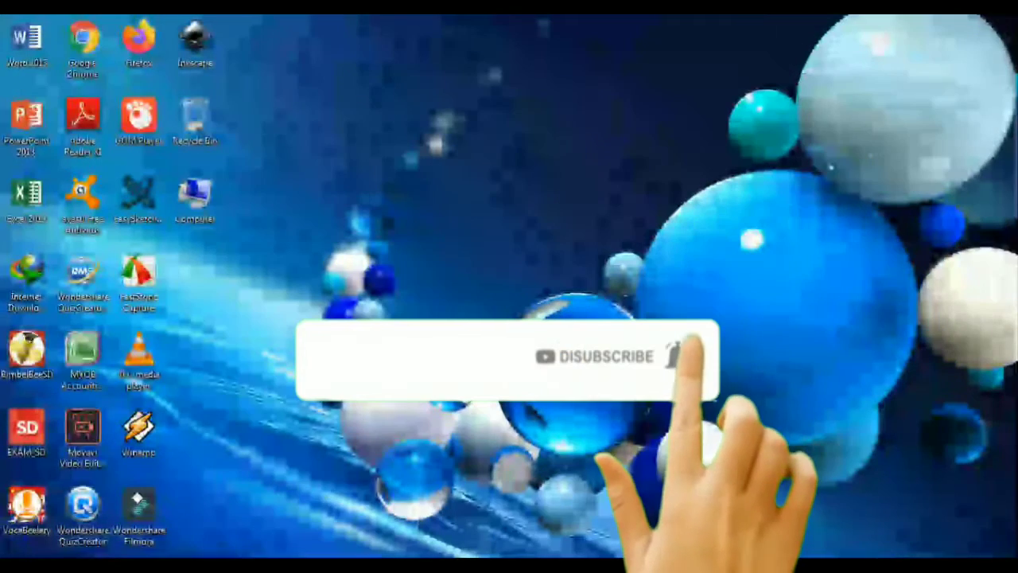
key("super")
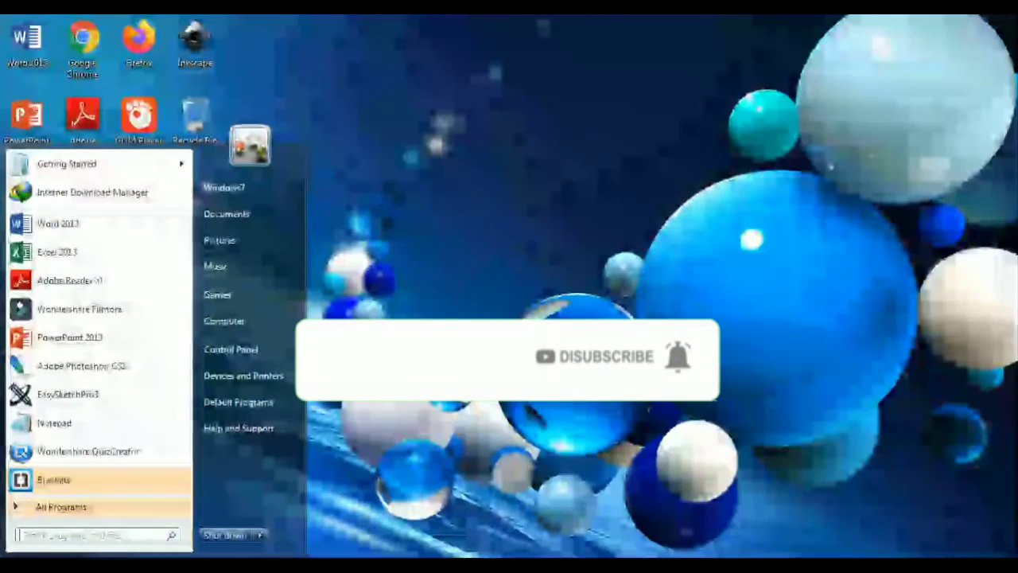
left_click(55, 480)
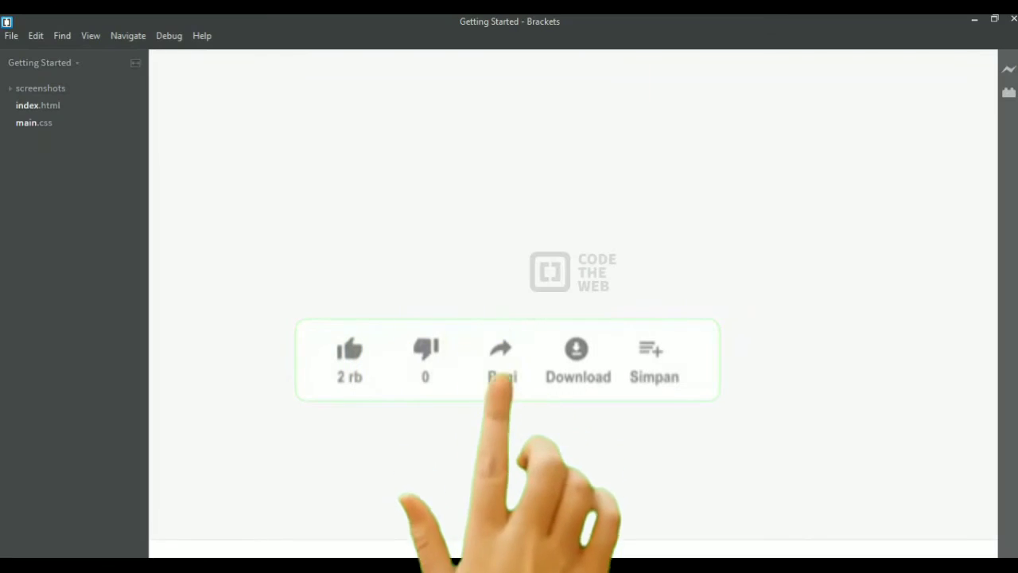
left_click(1012, 20)
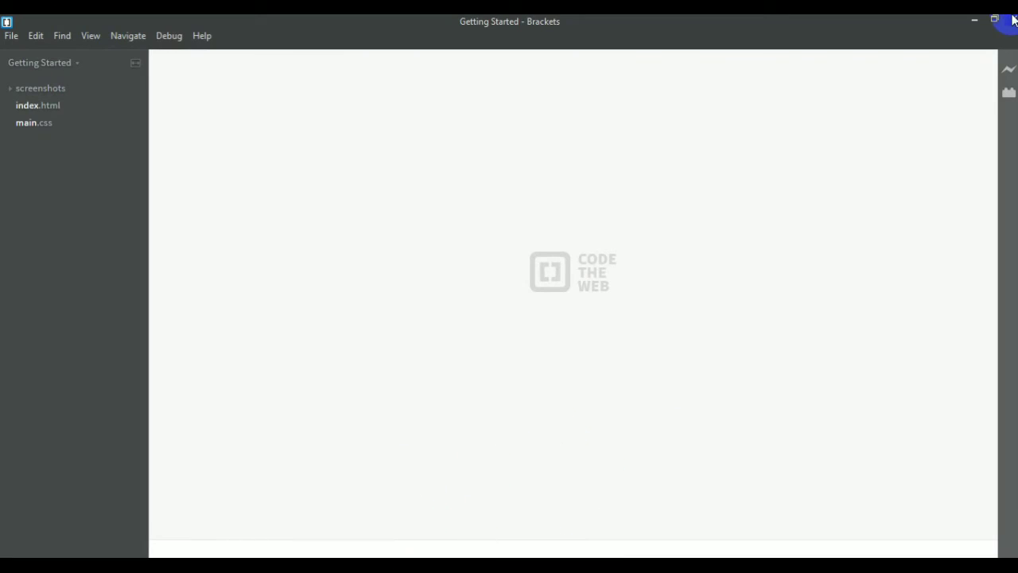
Search the available extensions for "new", install New File Templates and close the Extension Manager
left_click(1009, 93)
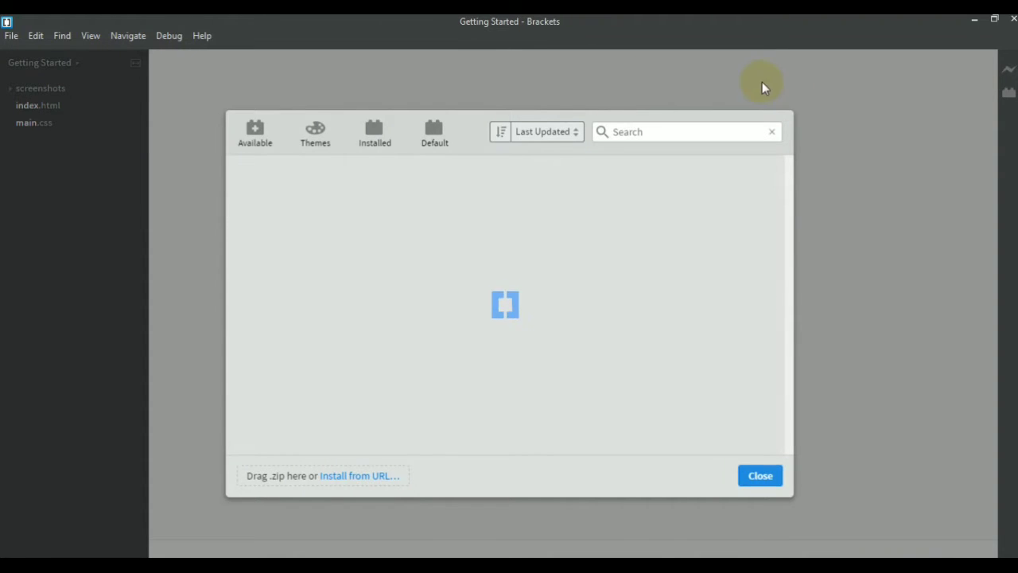
left_click(615, 131)
type("new")
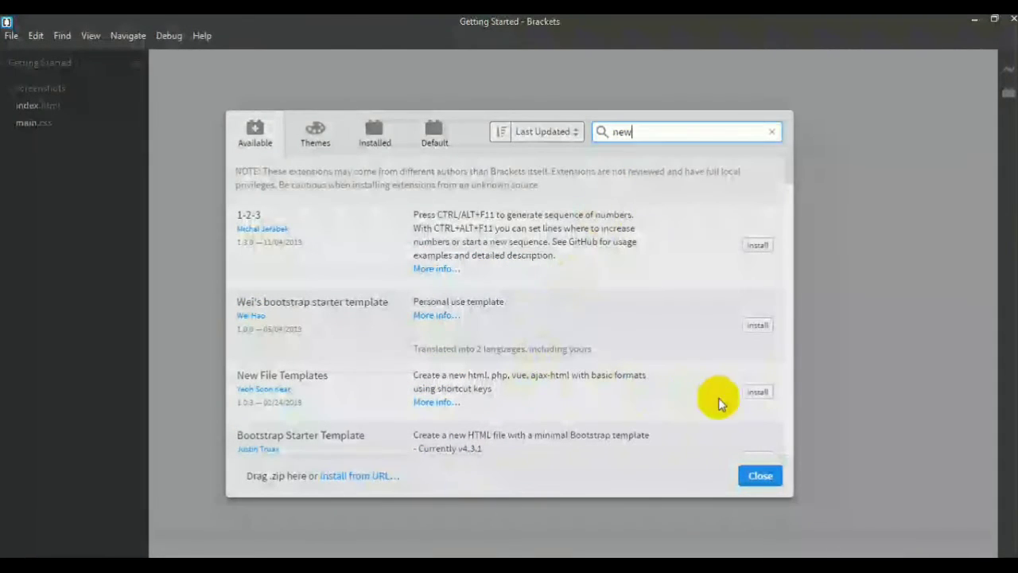
left_click(757, 394)
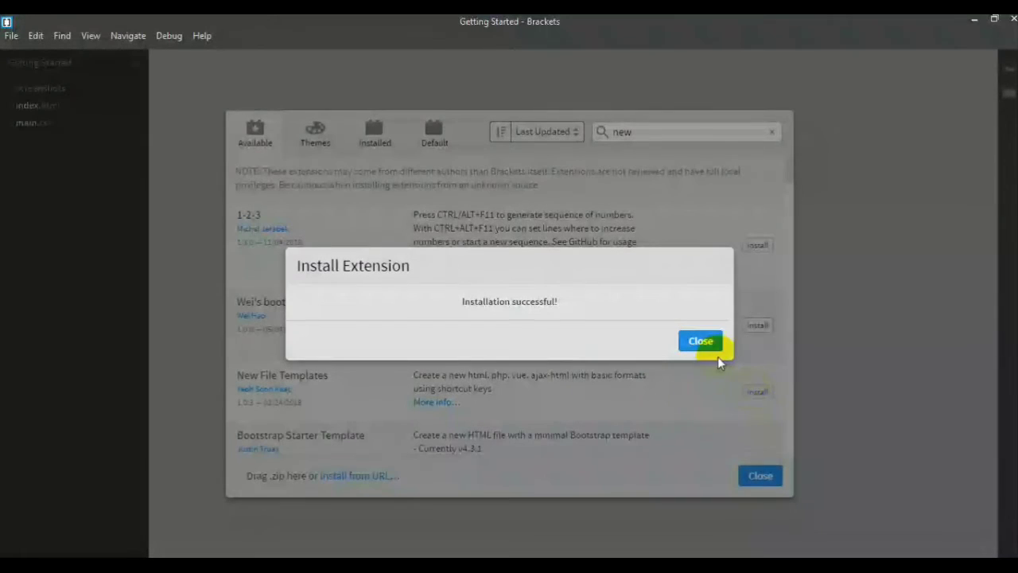
left_click(700, 341)
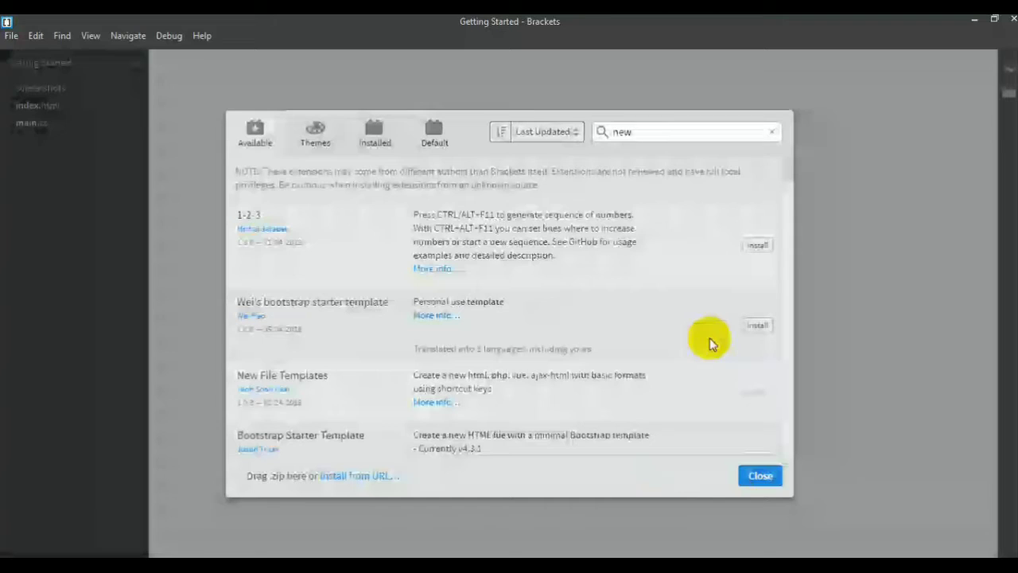
left_click(757, 477)
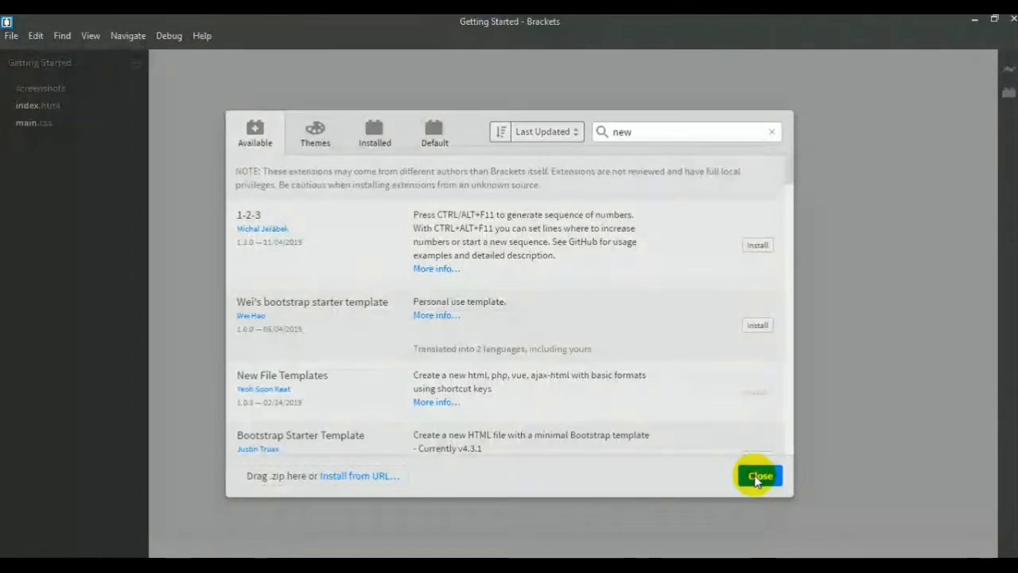
Create a folder named SAGUSANOV JAVASCRIPT on Local Disk (D:) and open it as the project folder
left_click(10, 38)
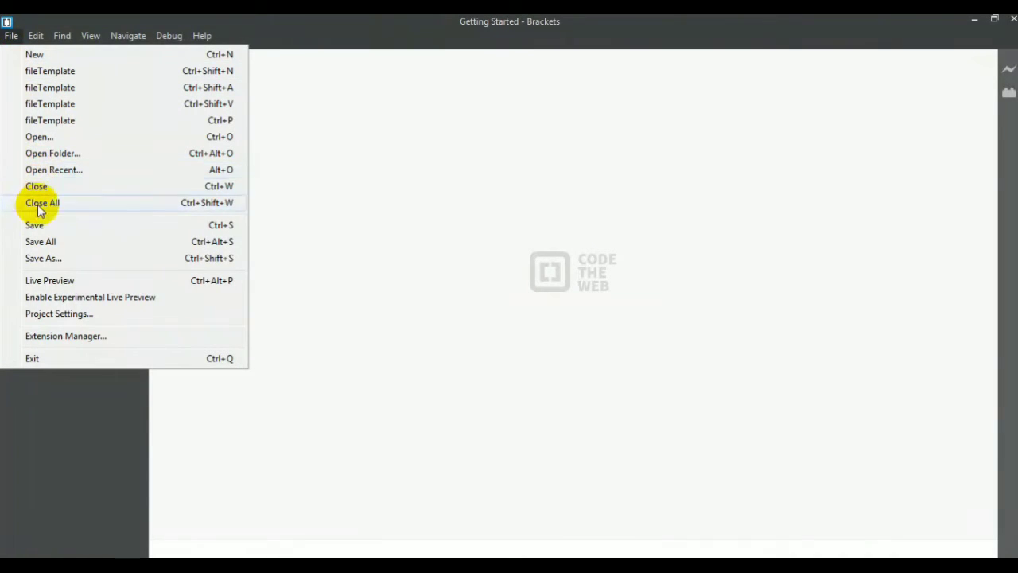
left_click(44, 153)
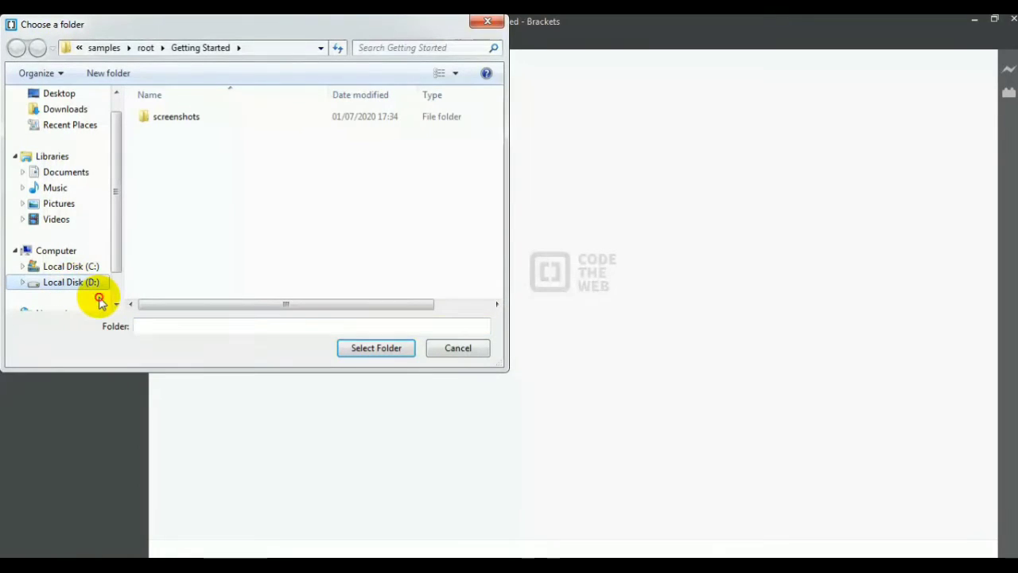
left_click(99, 285)
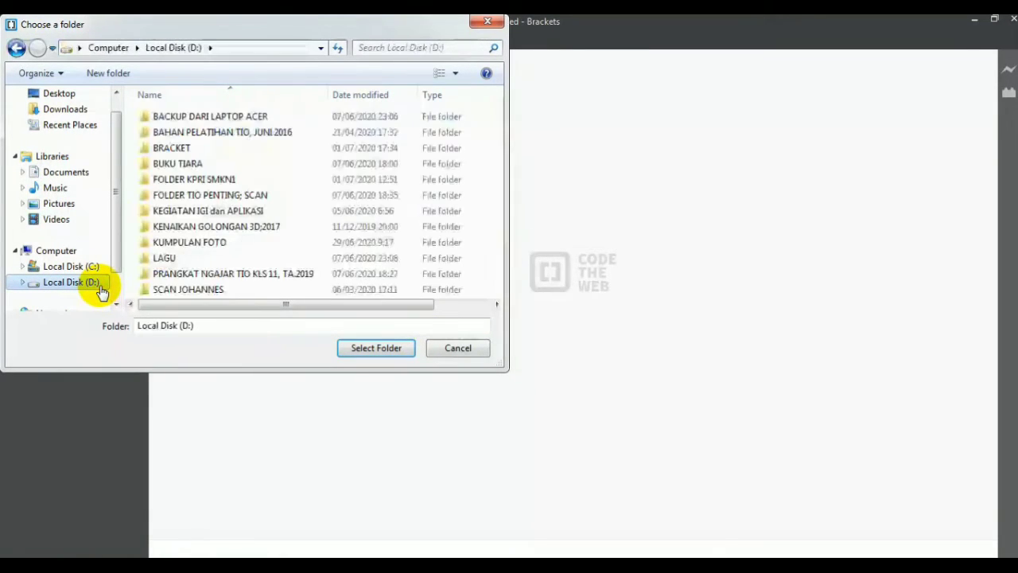
left_click(106, 76)
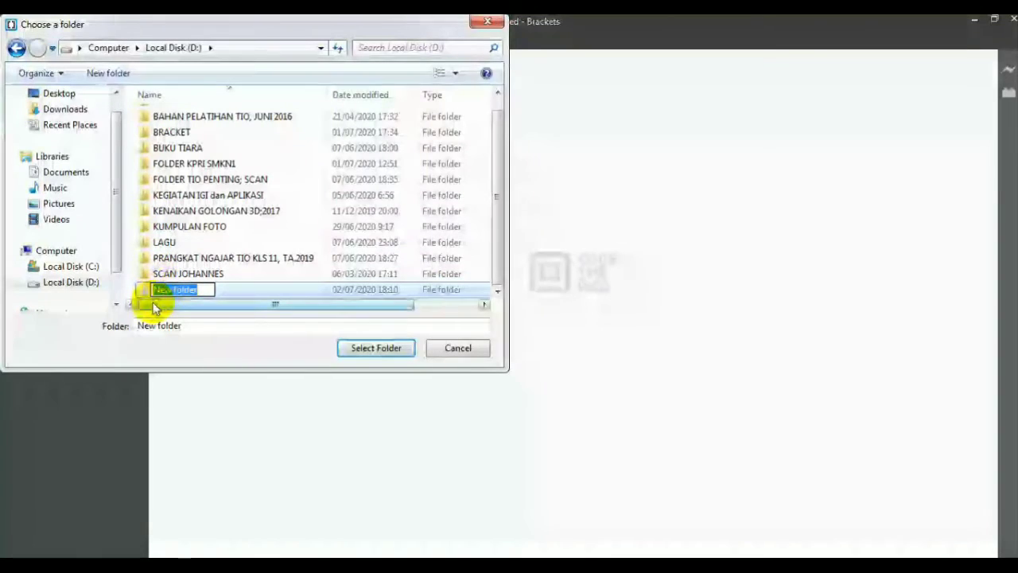
type("BA")
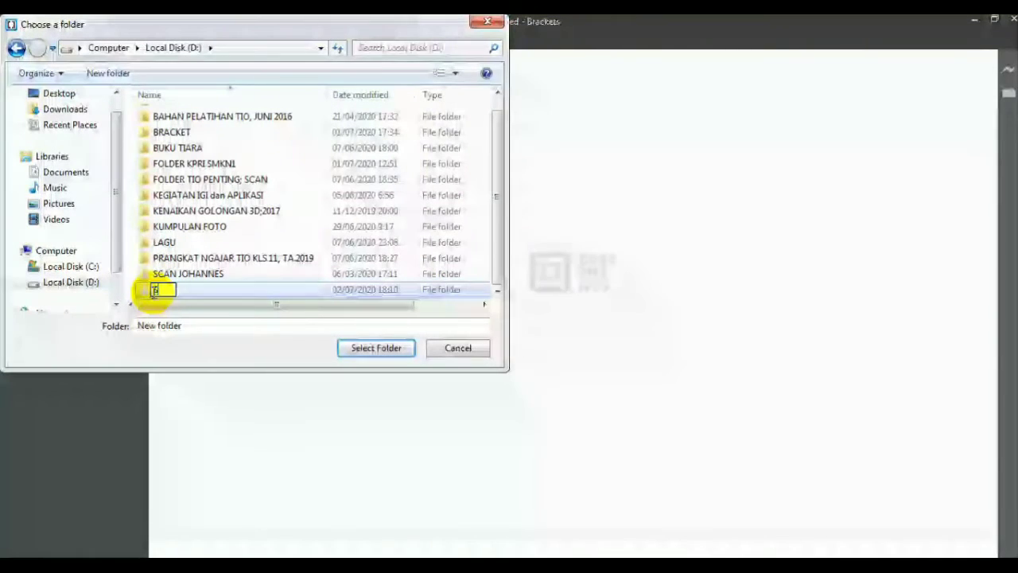
type("GUSA")
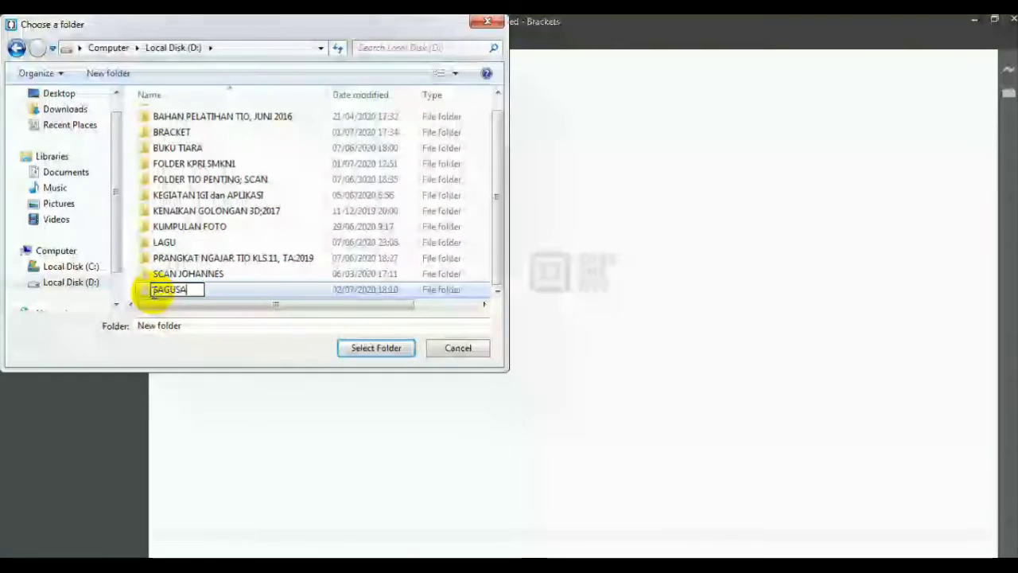
type("NOV")
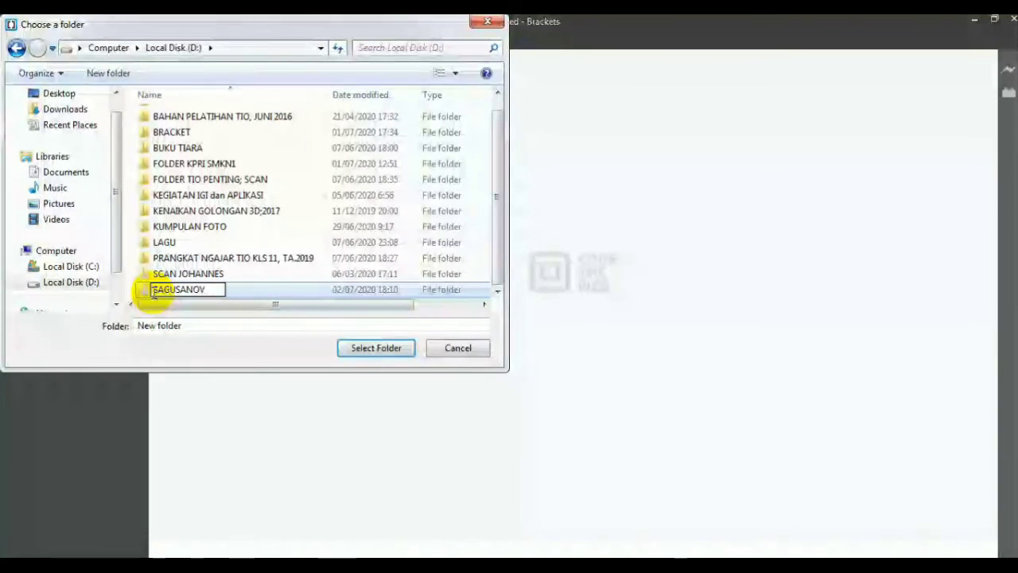
type(" JAVA")
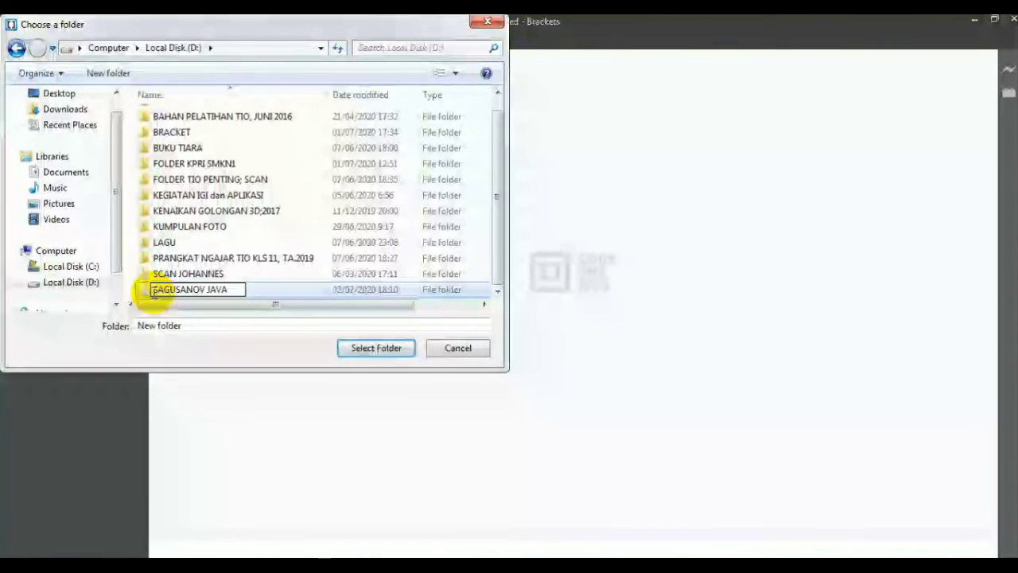
type("SCRIPT")
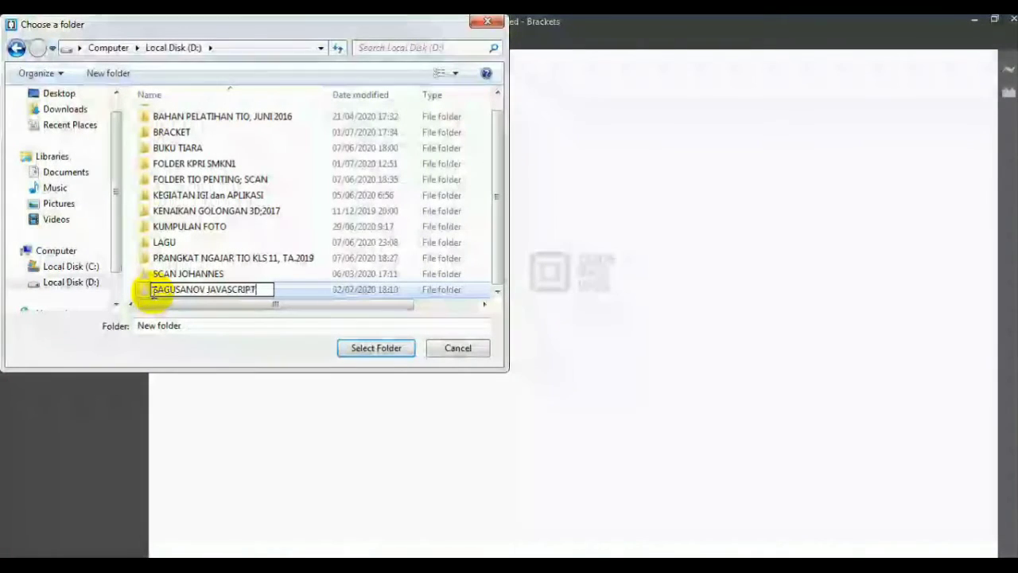
key("Return")
left_click(376, 349)
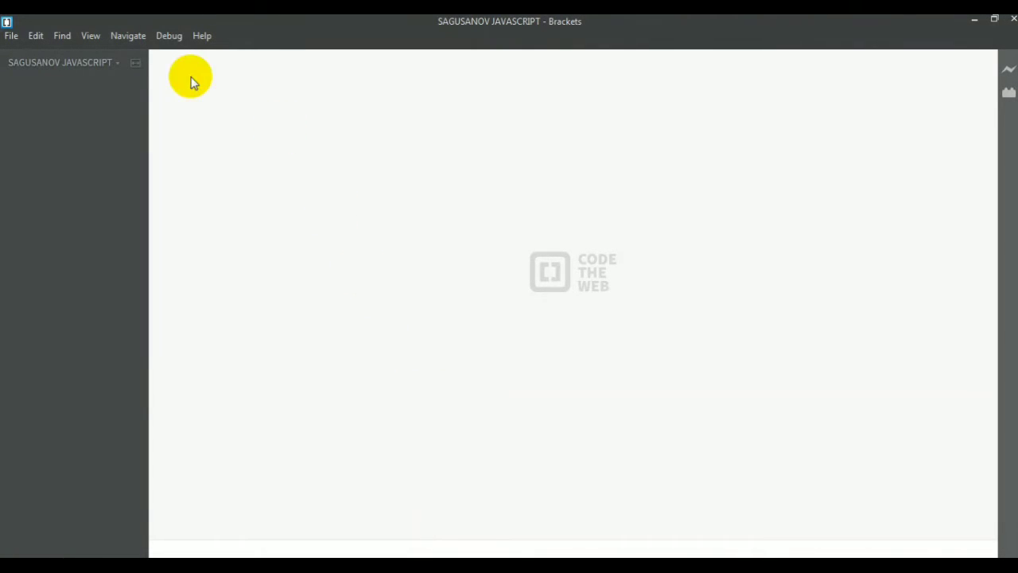
Create a new HTML file using the first fileTemplate command
left_click(12, 36)
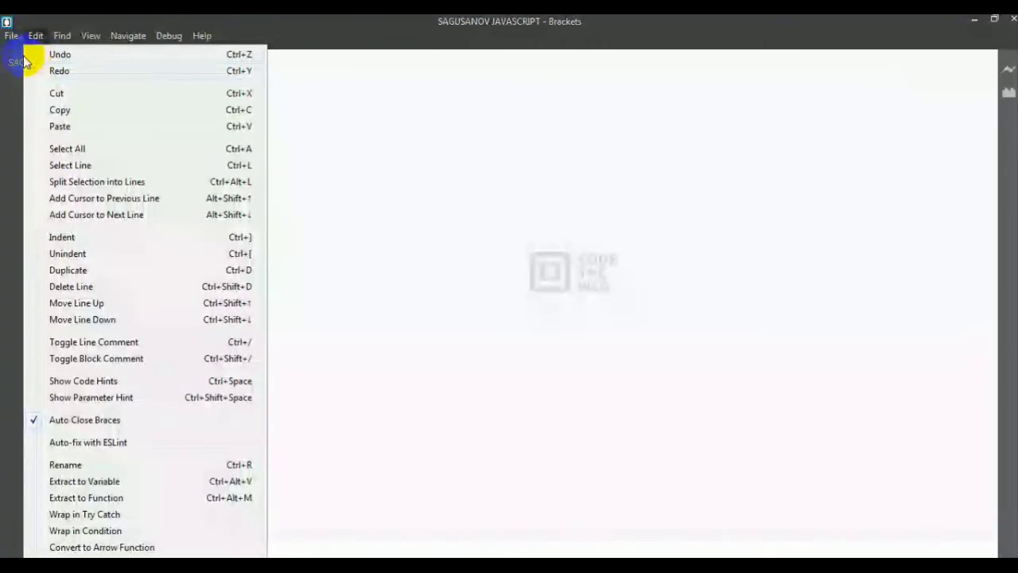
left_click(32, 78)
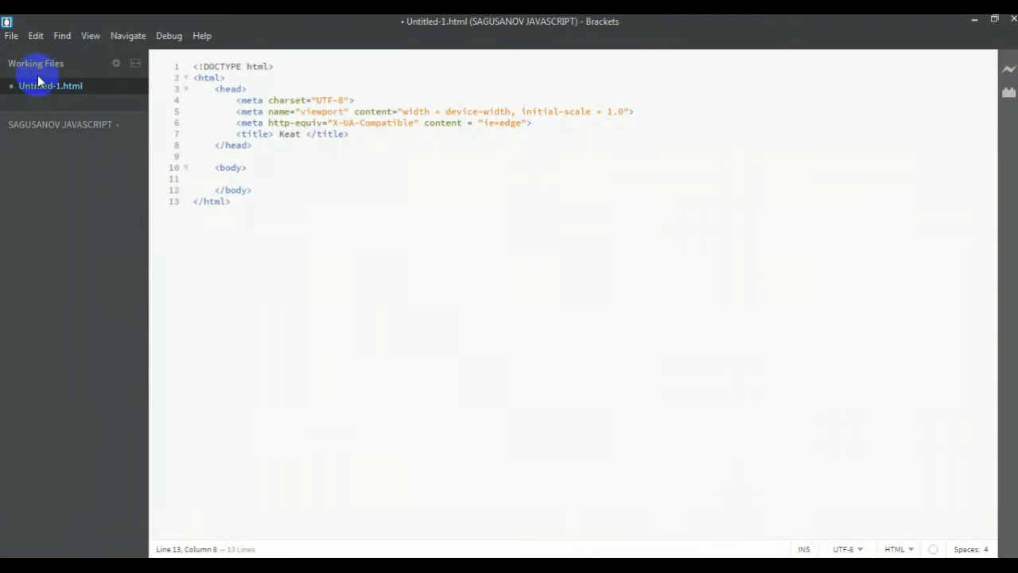
Replace the placeholder text in the page's title element with the author's full name
left_click(279, 133)
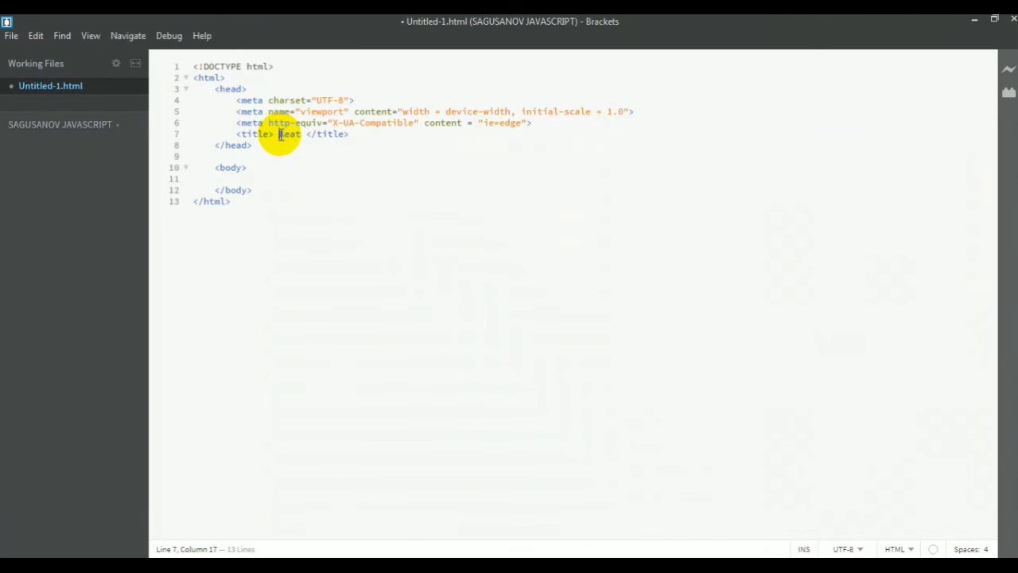
mouse_move(277, 134)
left_mouse_down()
mouse_move(304, 140)
mouse_move(278, 134)
left_mouse_up()
type("anna Sibarani")
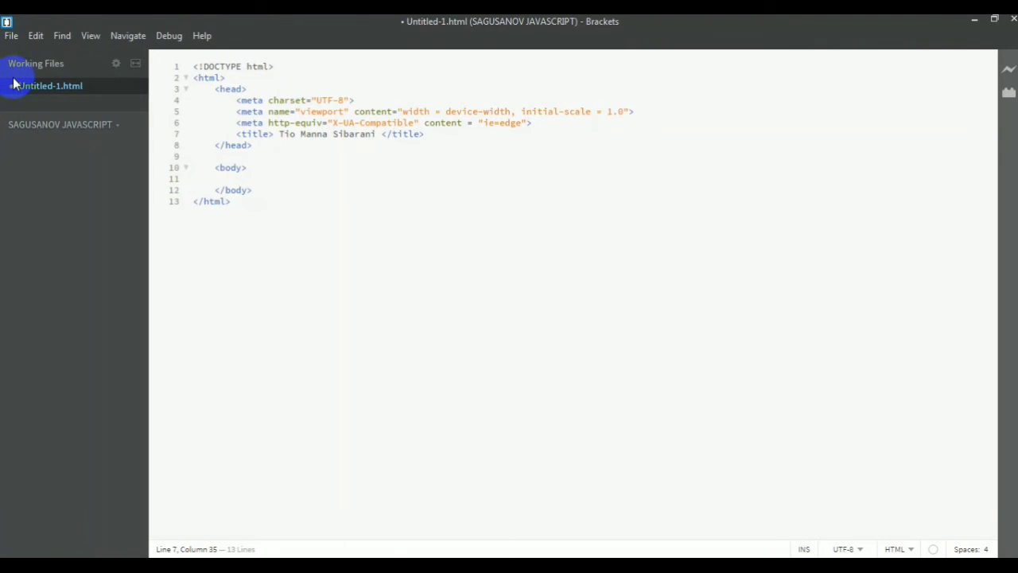
Save the HTML file as Helloworld.html in the SAGUSANOV JAVASCRIPT folder
left_click(11, 36)
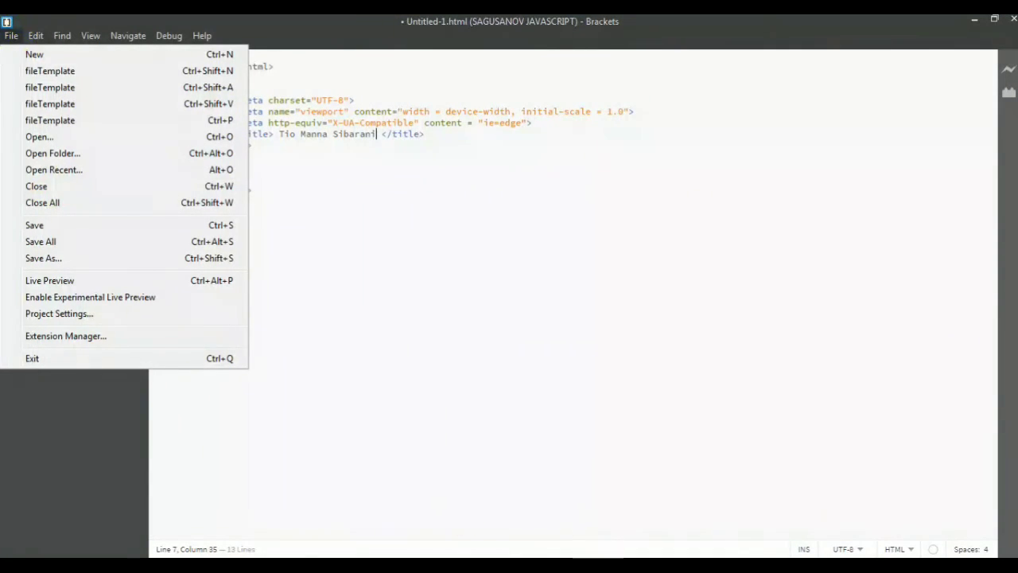
left_click(12, 35)
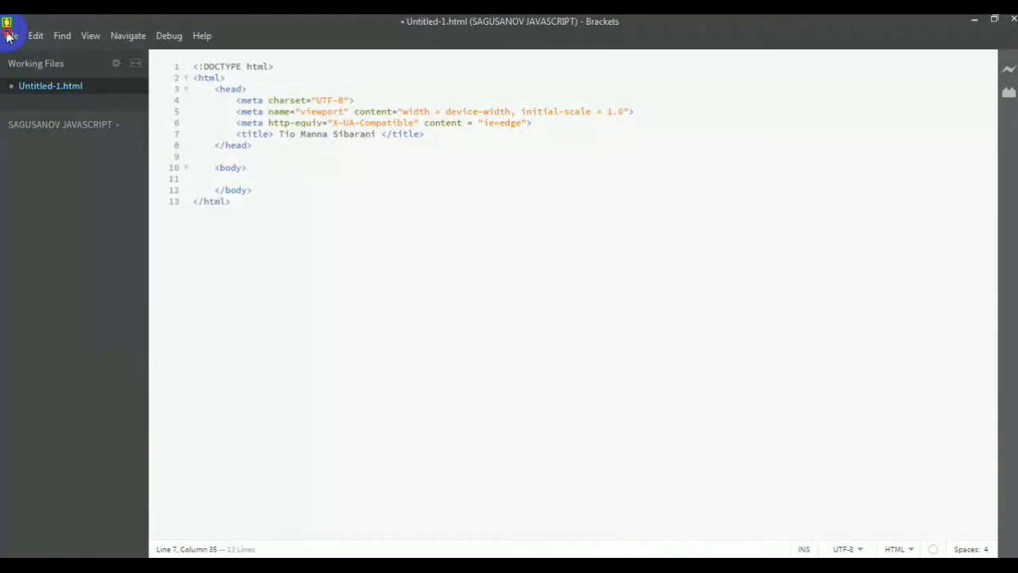
left_click(9, 37)
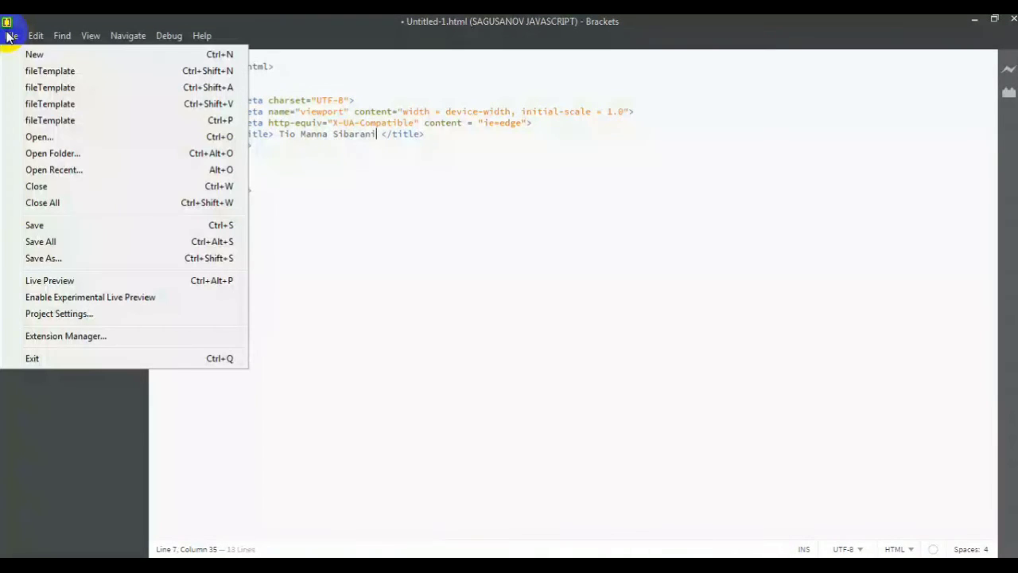
left_click(55, 228)
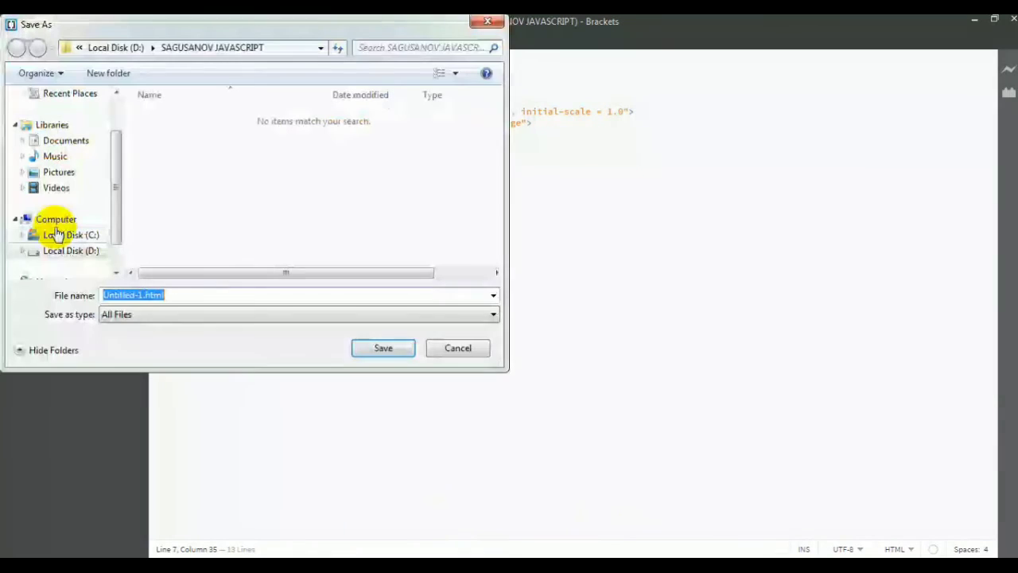
left_click(142, 293)
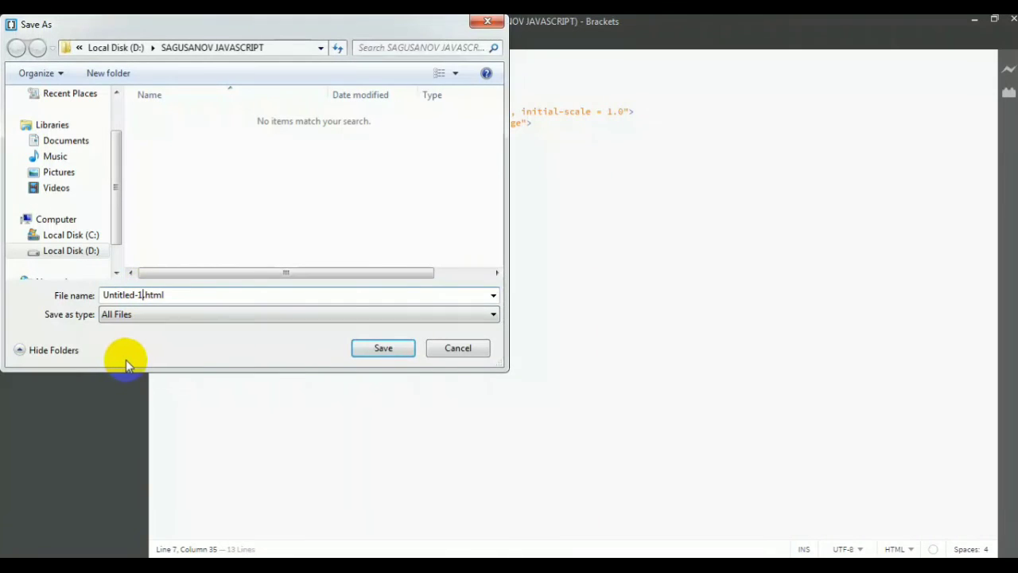
key("BackSpace")
key("BackSpace")
key("BackSpace")
key("BackSpace")
key("BackSpace")
key("BackSpace")
key("BackSpace")
key("BackSpace")
key("BackSpace")
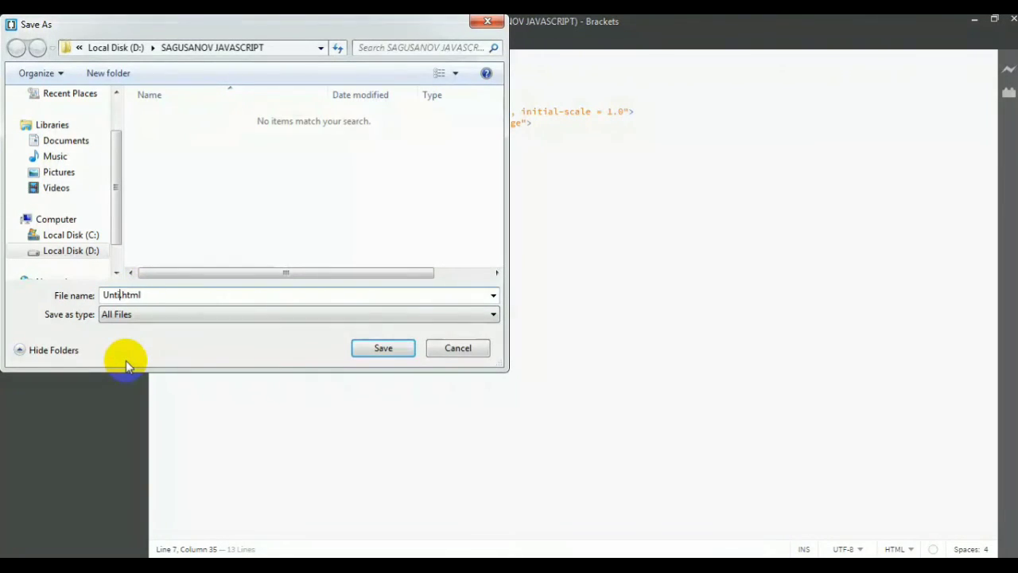
key("BackSpace")
type("Helloword")
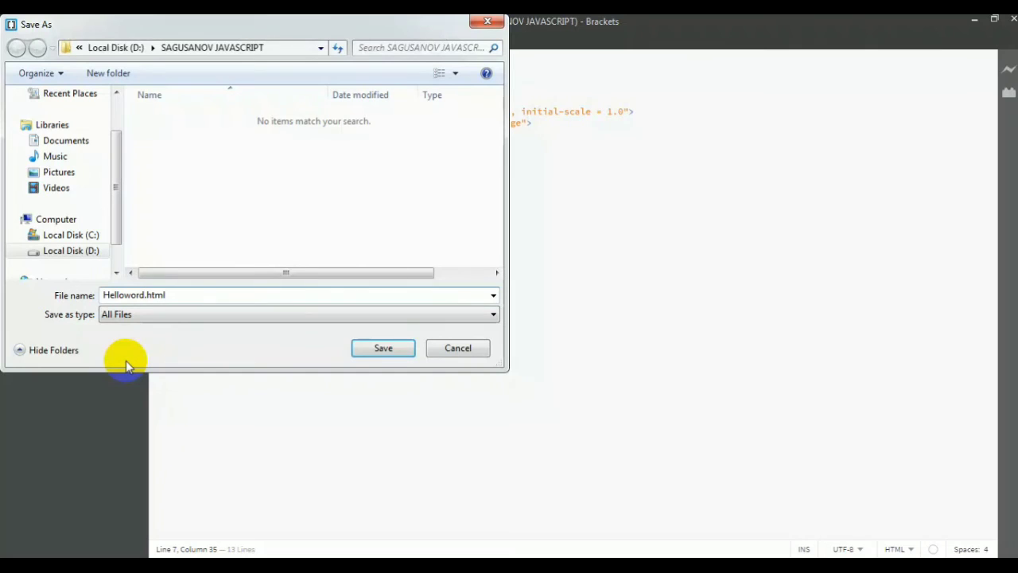
key("Left")
type("l")
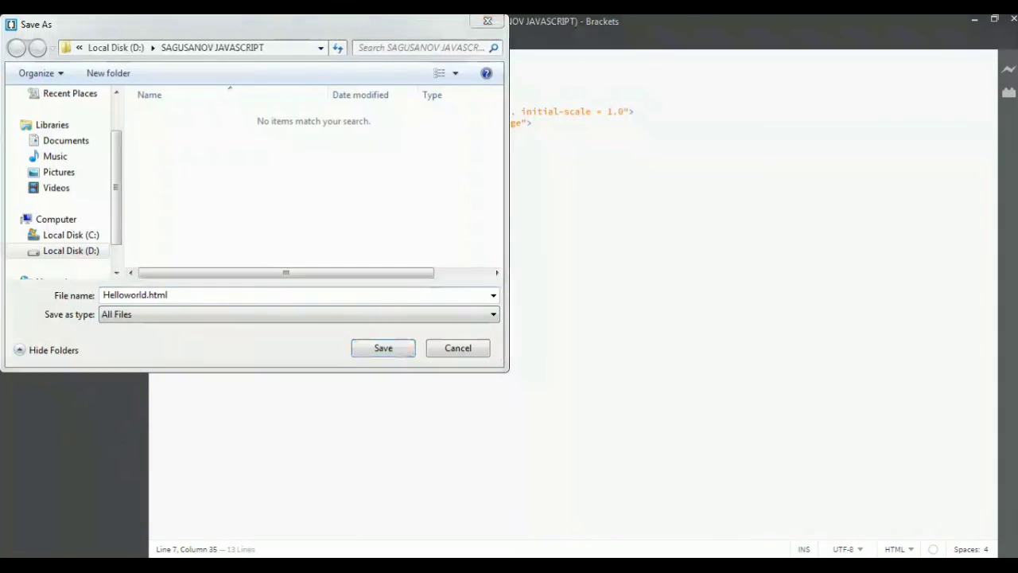
left_click(388, 351)
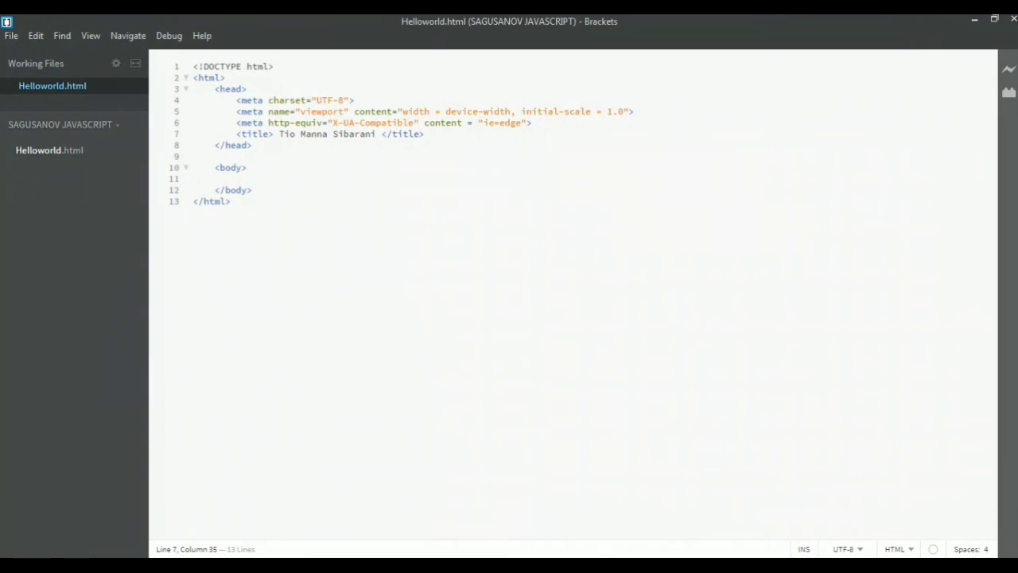
Switch to Windows Explorer, open the SAGUSANOV JAVASCRIPT folder on Local Disk (D:) and select the Helloworld file
left_click(199, 567)
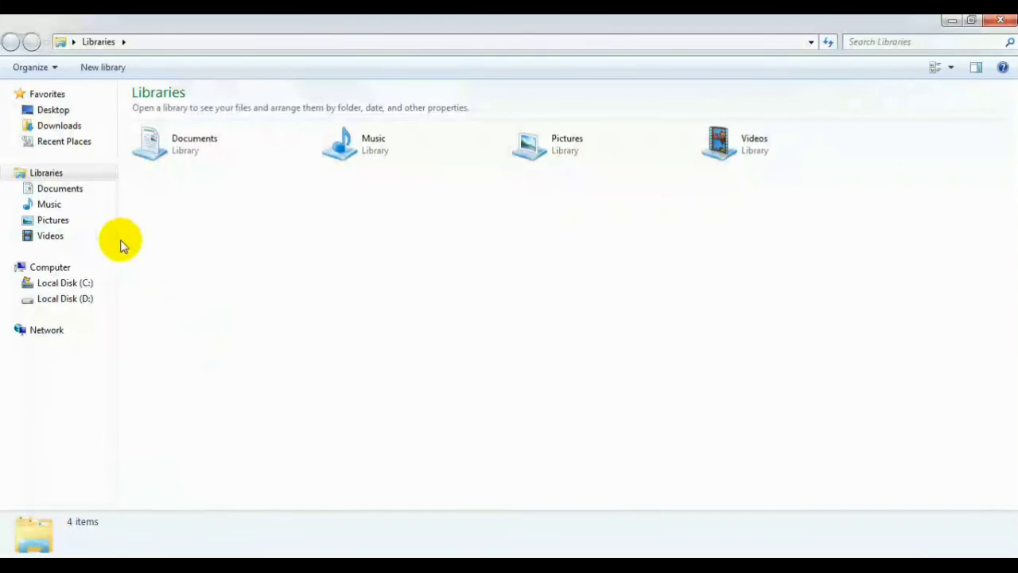
left_click(85, 298)
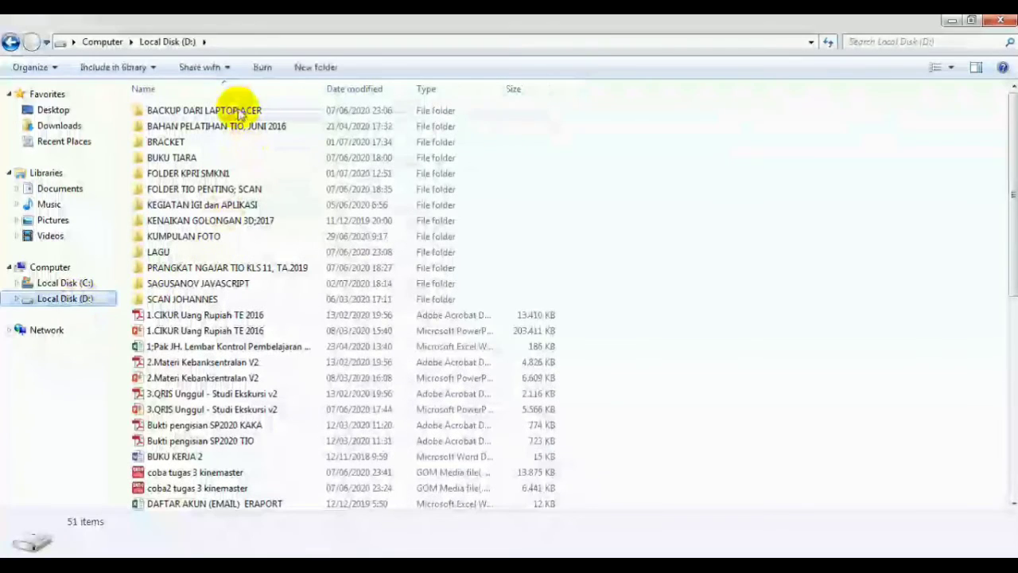
left_click(235, 286)
double_click(235, 287)
left_click(208, 110)
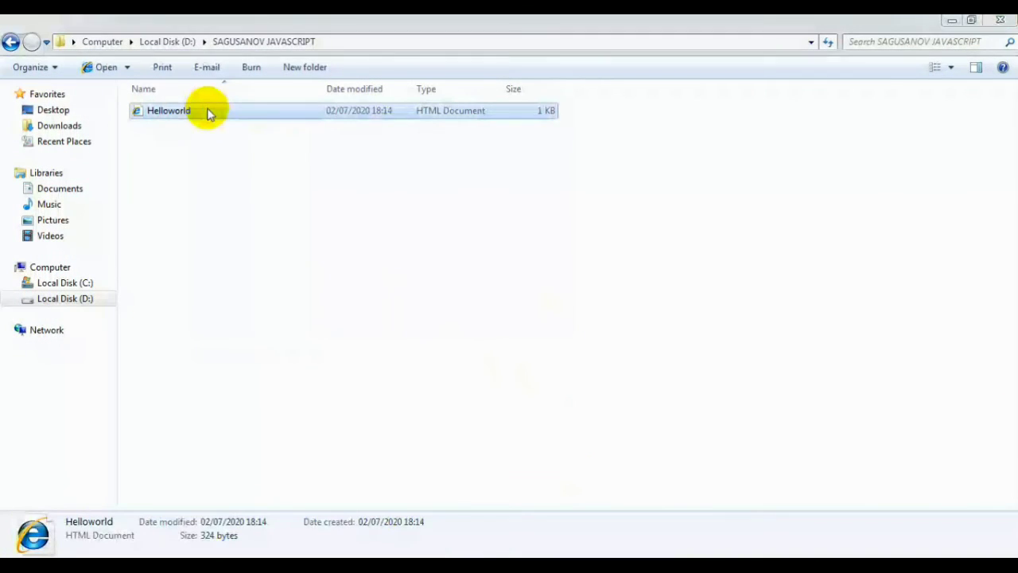
View the Helloworld file in Google Chrome, closing the browser and returning to Brackets once the page has been checked
right_click(209, 113)
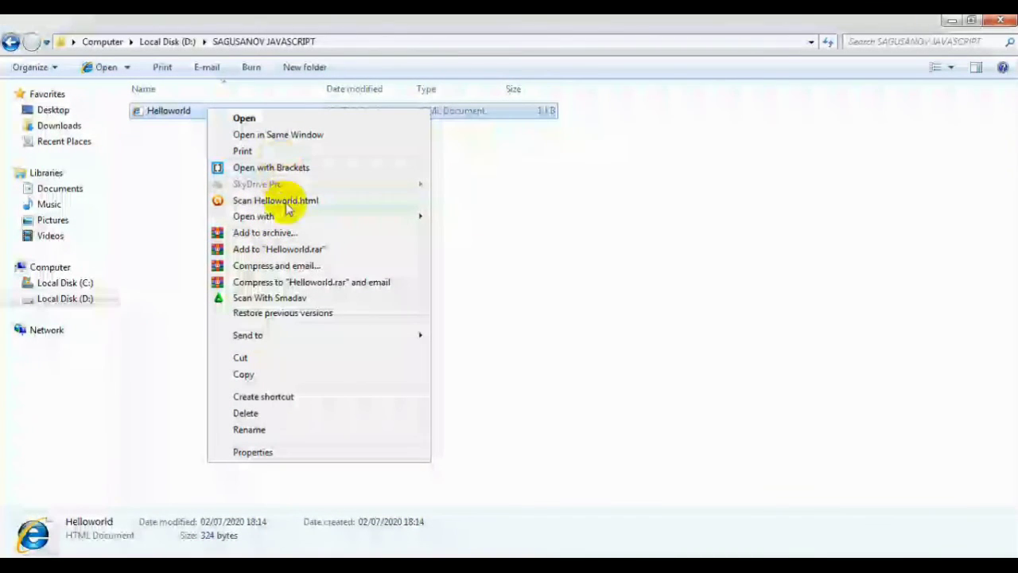
mouse_move(391, 220)
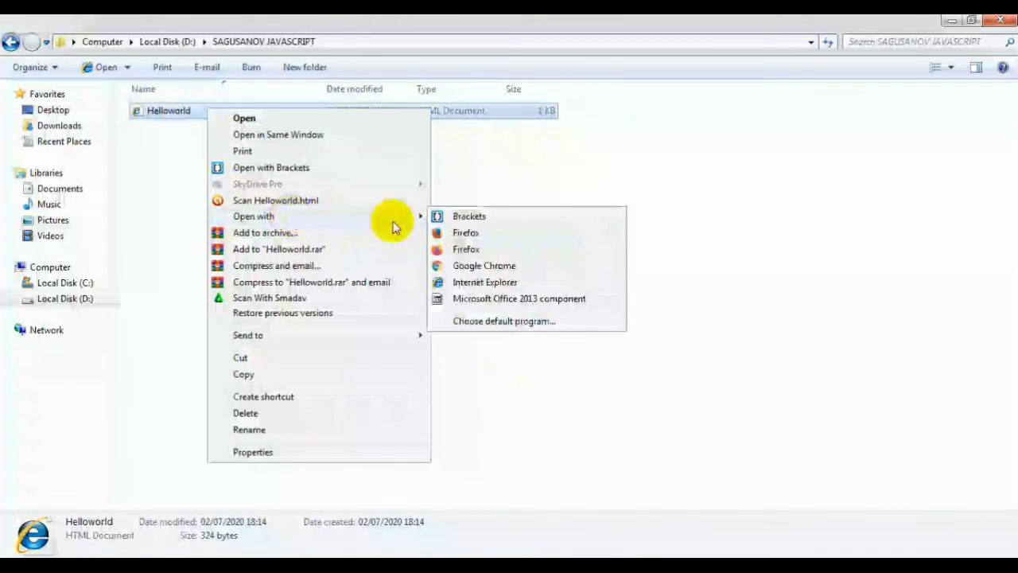
left_click(481, 267)
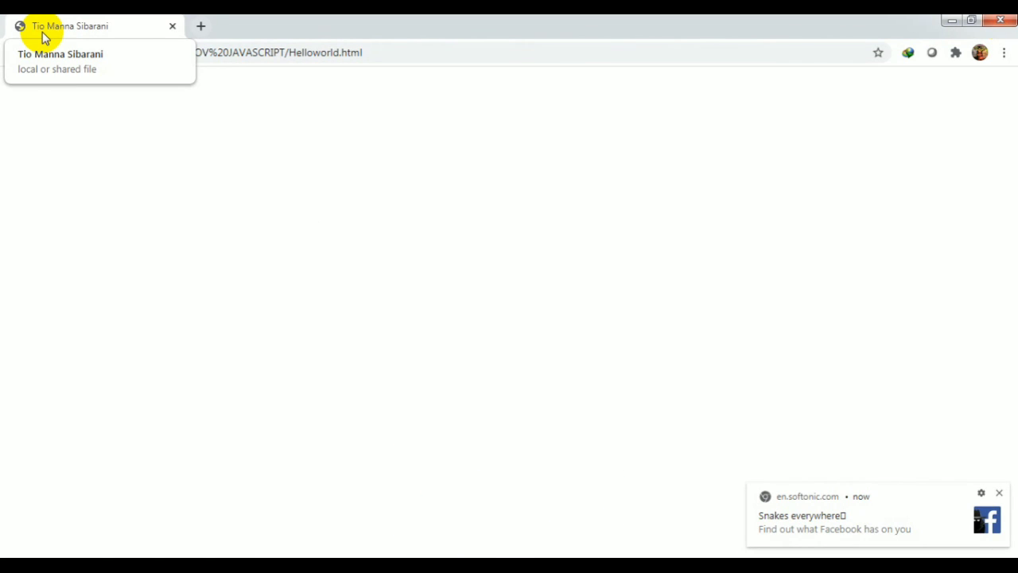
left_click(1001, 23)
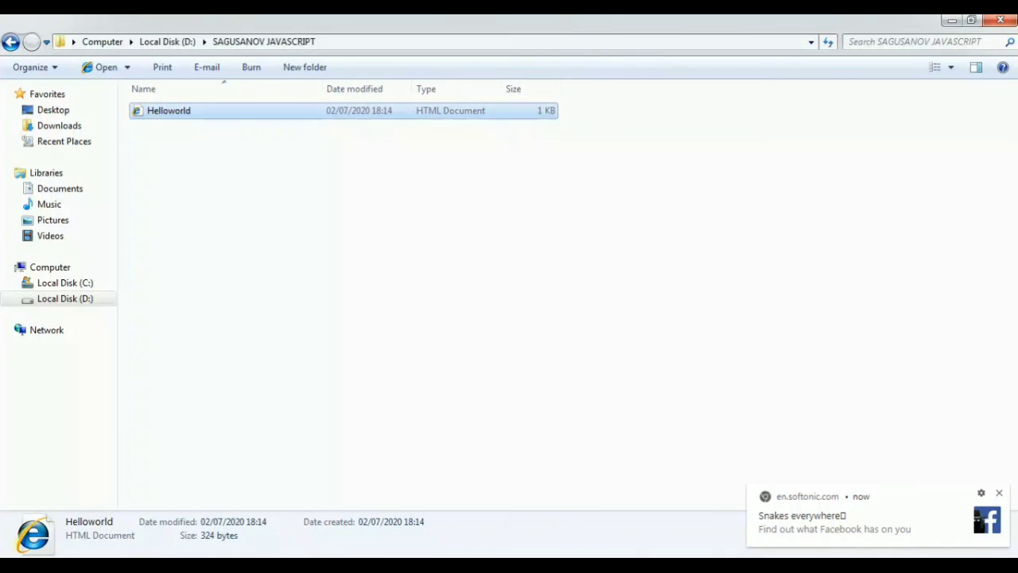
left_click(508, 564)
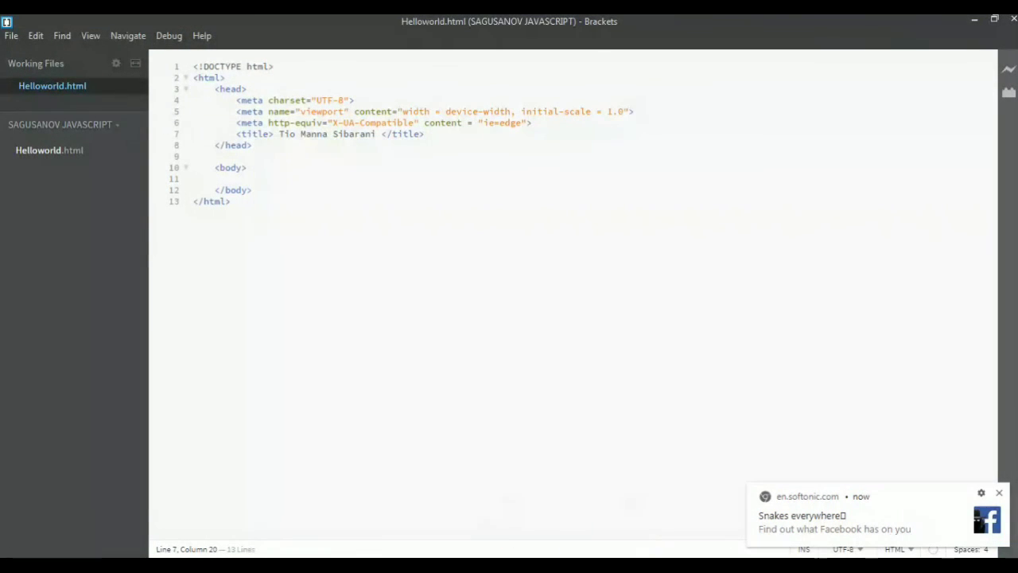